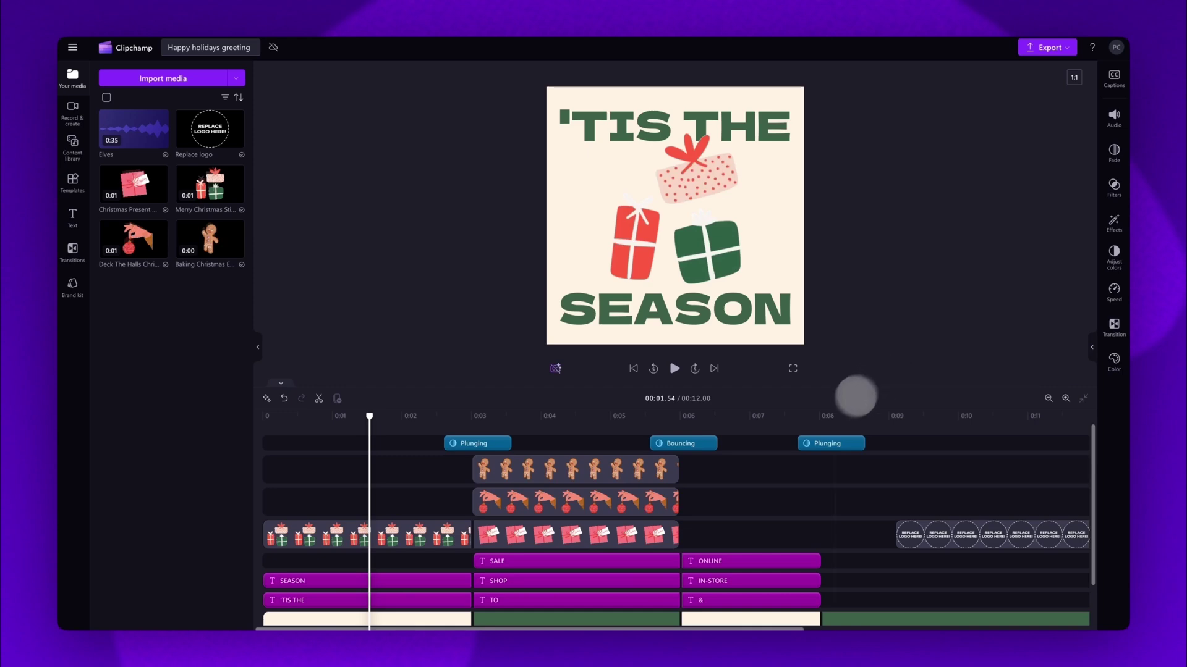
Replace the opening text clip's 'TIS THE wording with HAPPY in the Text box
scroll(797, 485, down, 1)
click(677, 489)
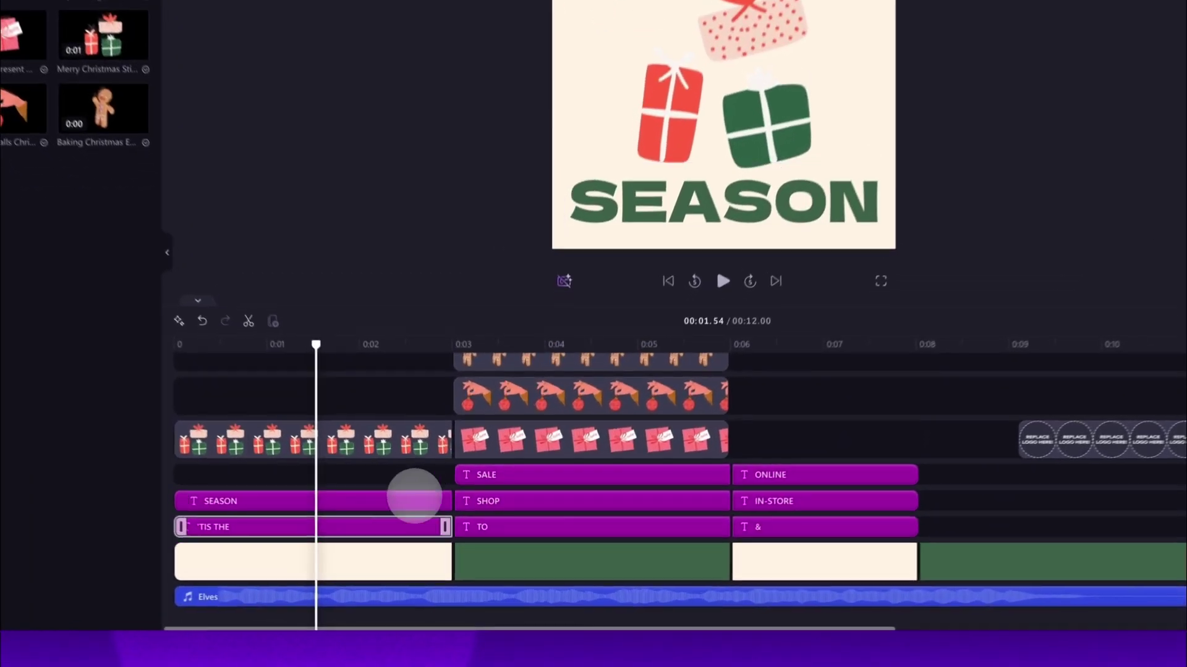
click(794, 498)
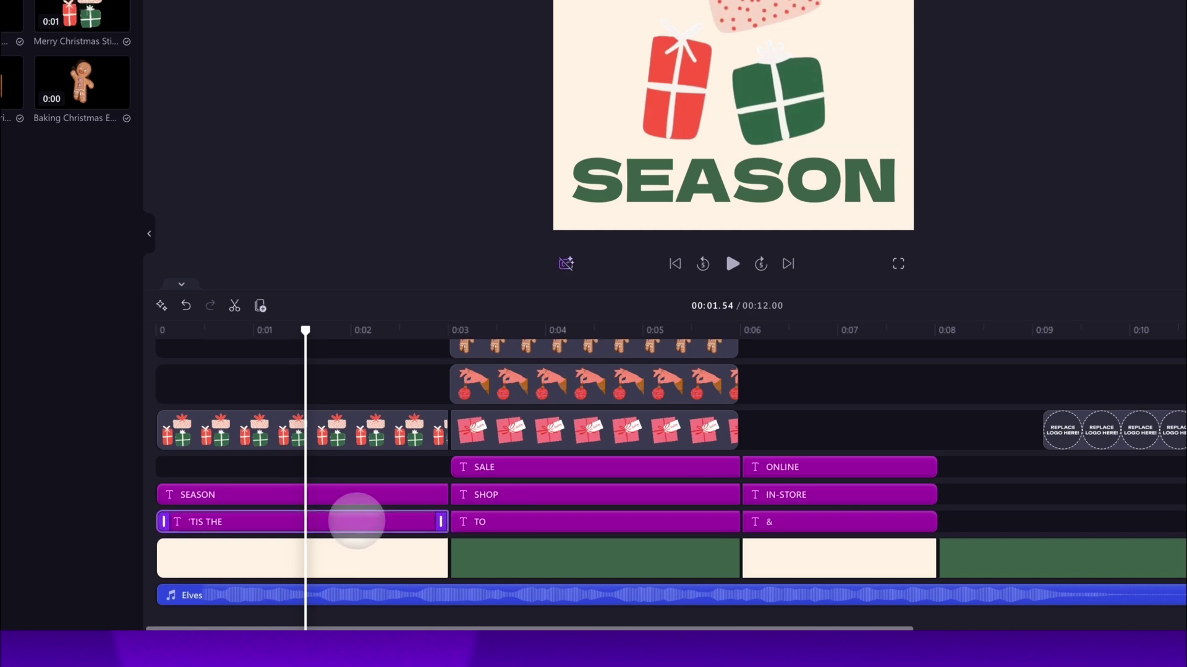
click(357, 520)
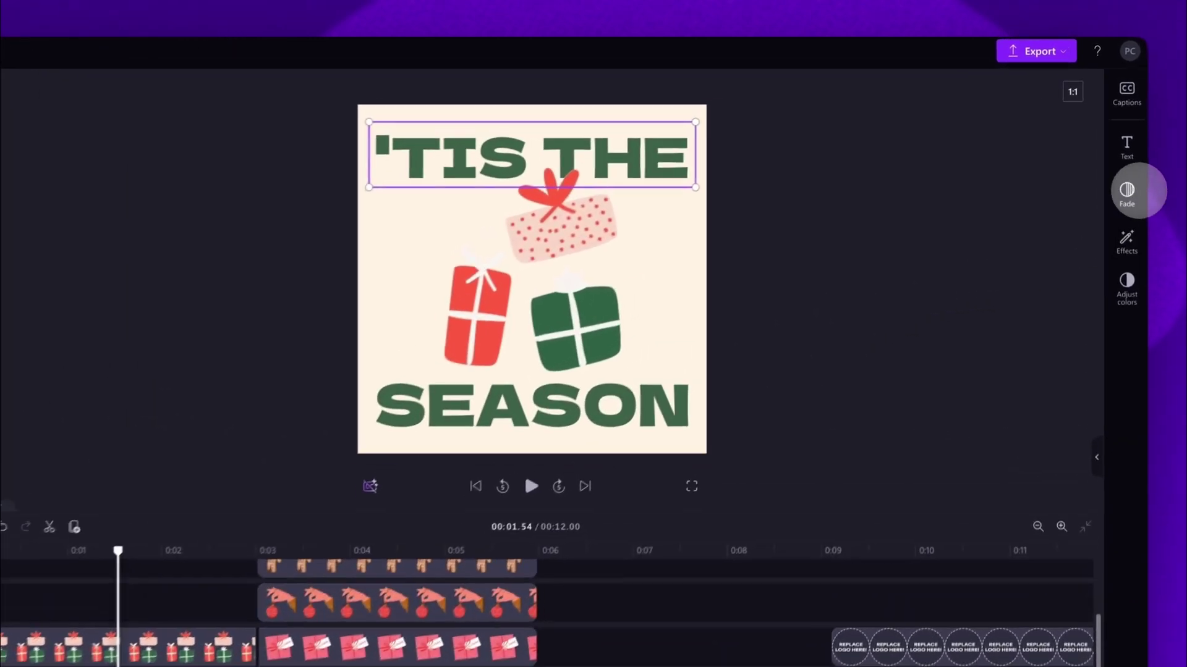
click(1128, 149)
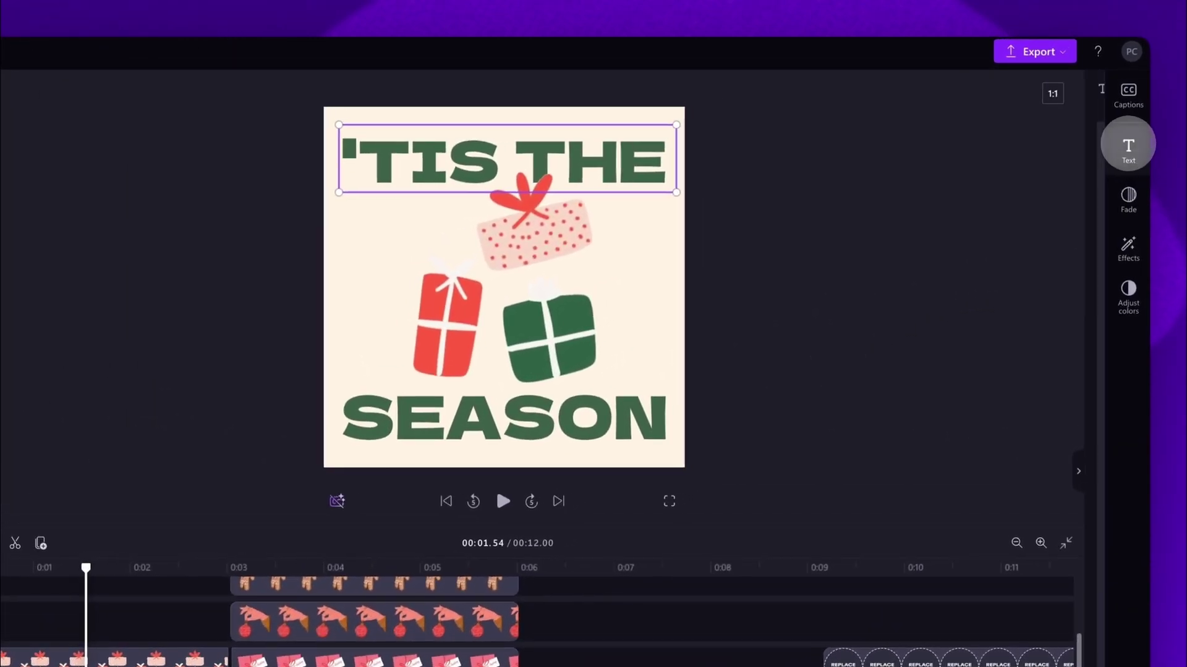
drag(993, 132, 903, 141)
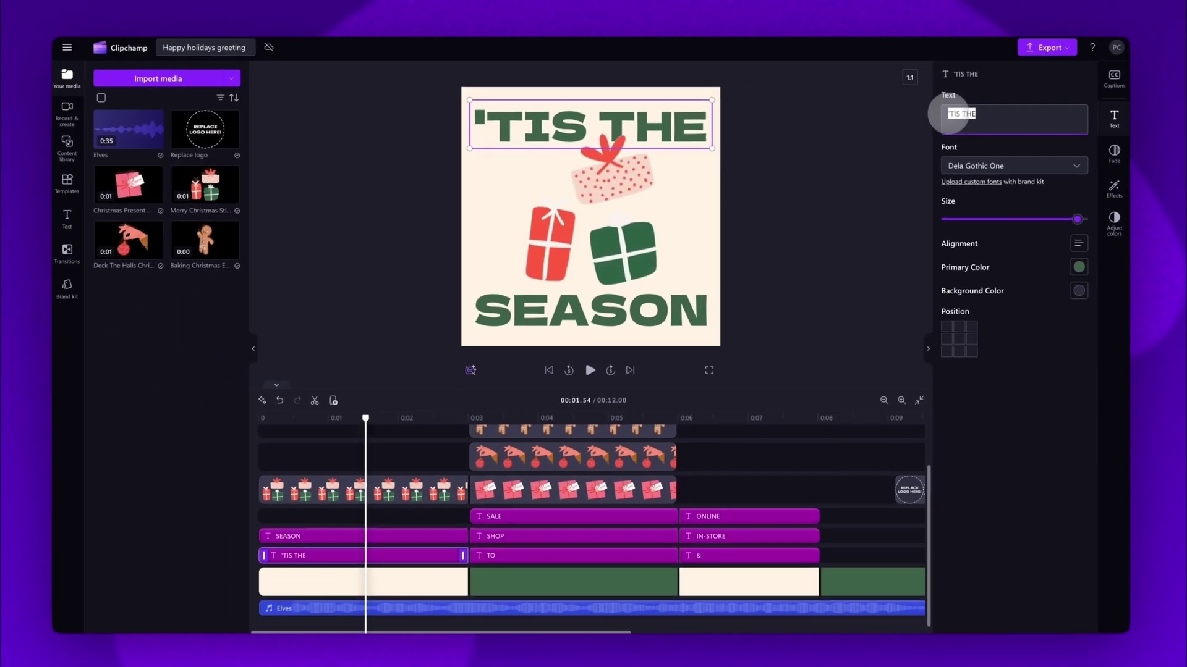
text(HAPPY)
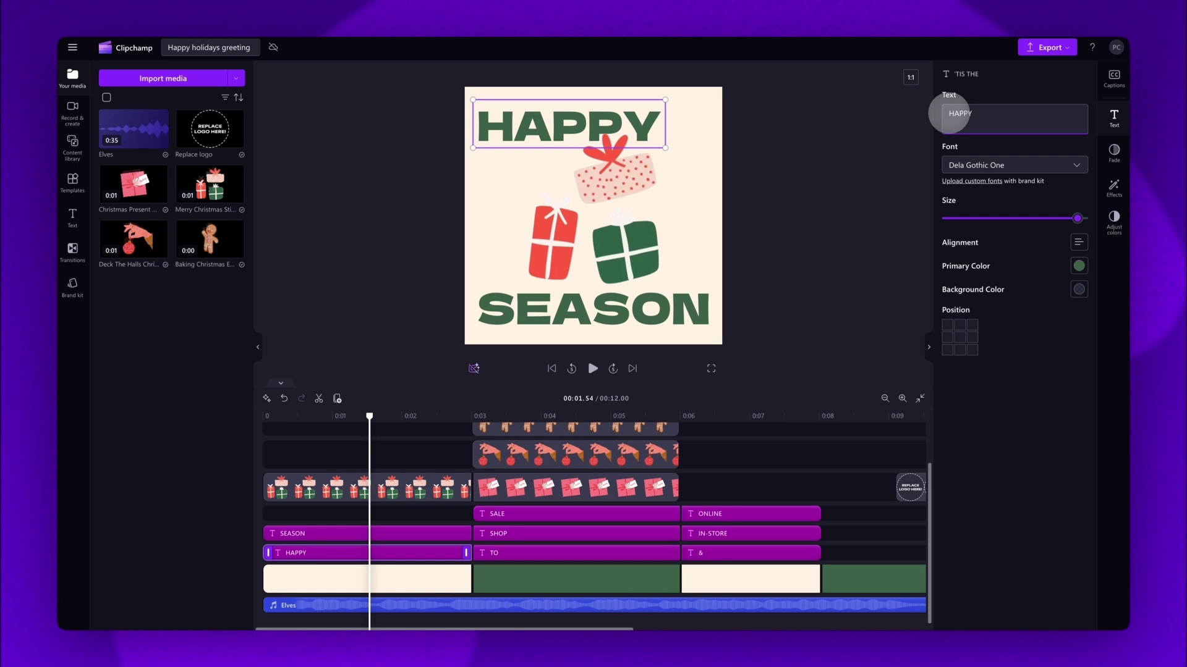
Retype SEASON as HOLIDAYS, shrink it to fit the frame, and make HAPPY slightly smaller
click(406, 535)
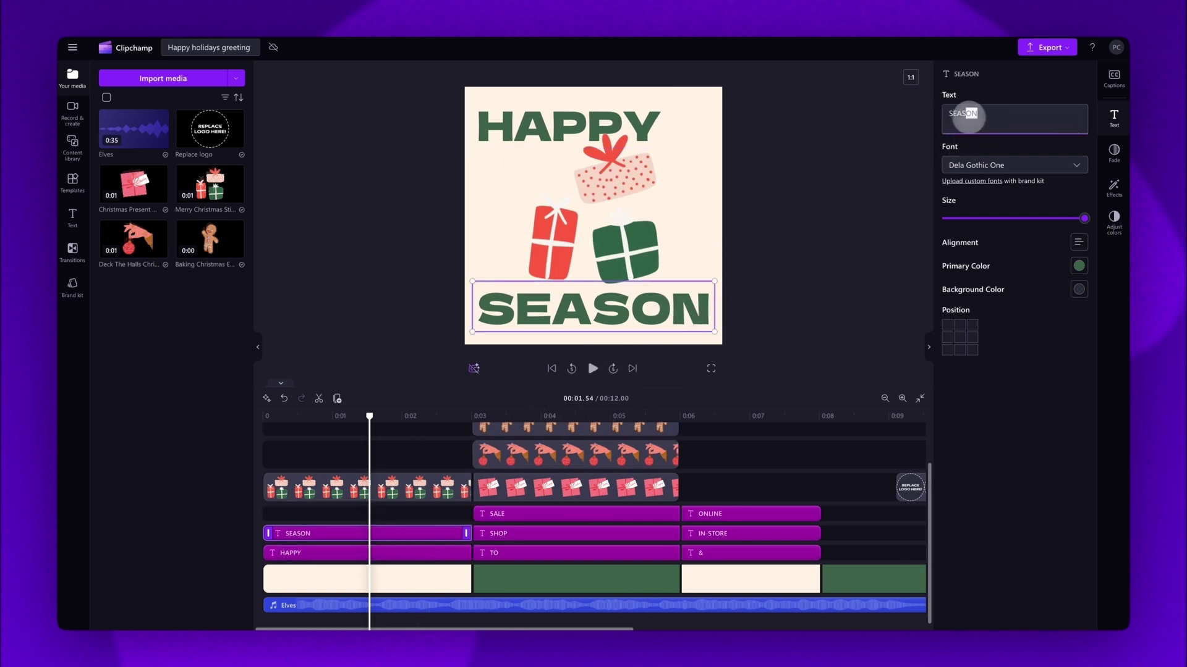
click(944, 117)
text(HOLIDAYS)
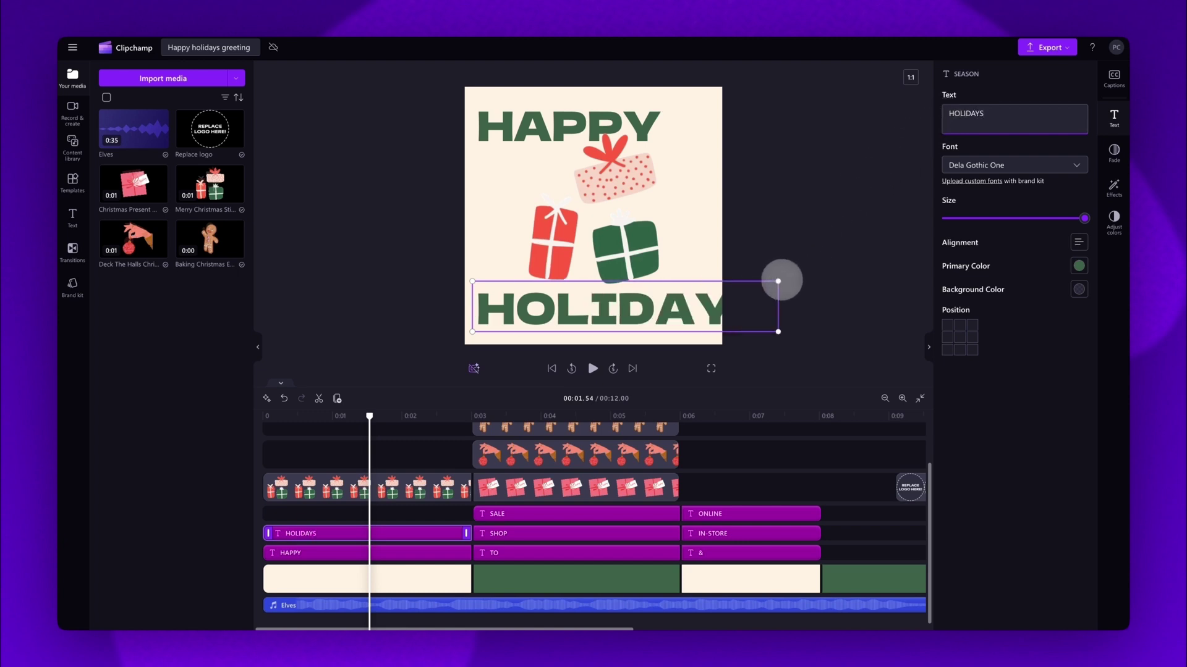
drag(777, 281, 712, 297)
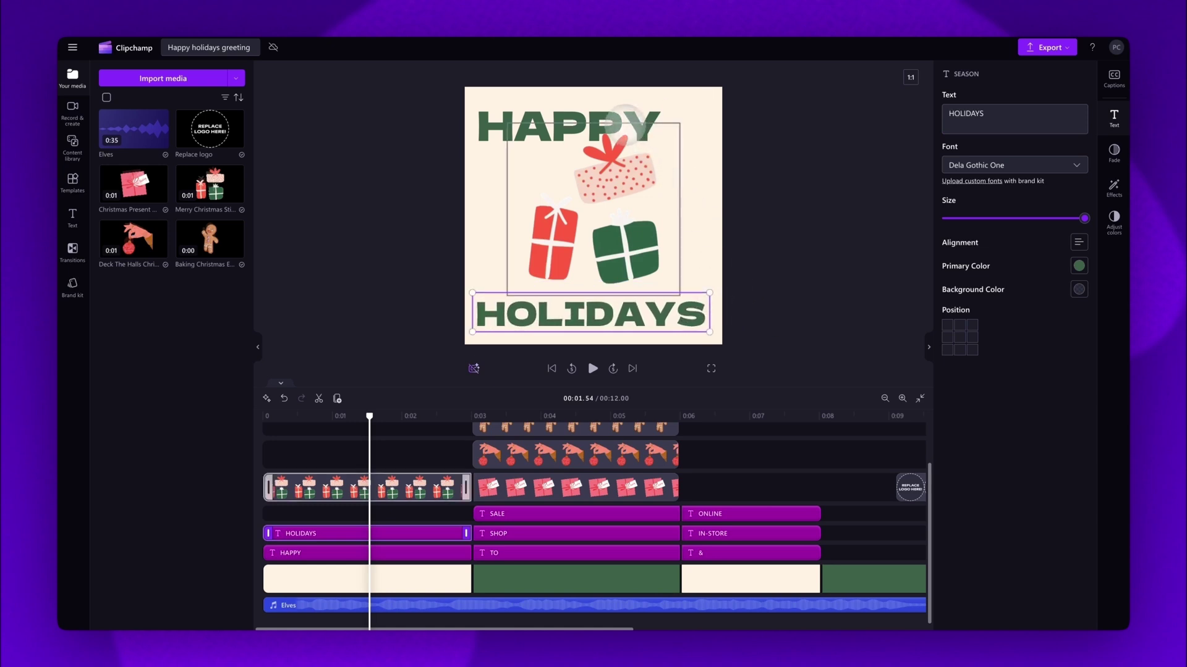
click(623, 116)
drag(659, 99, 544, 104)
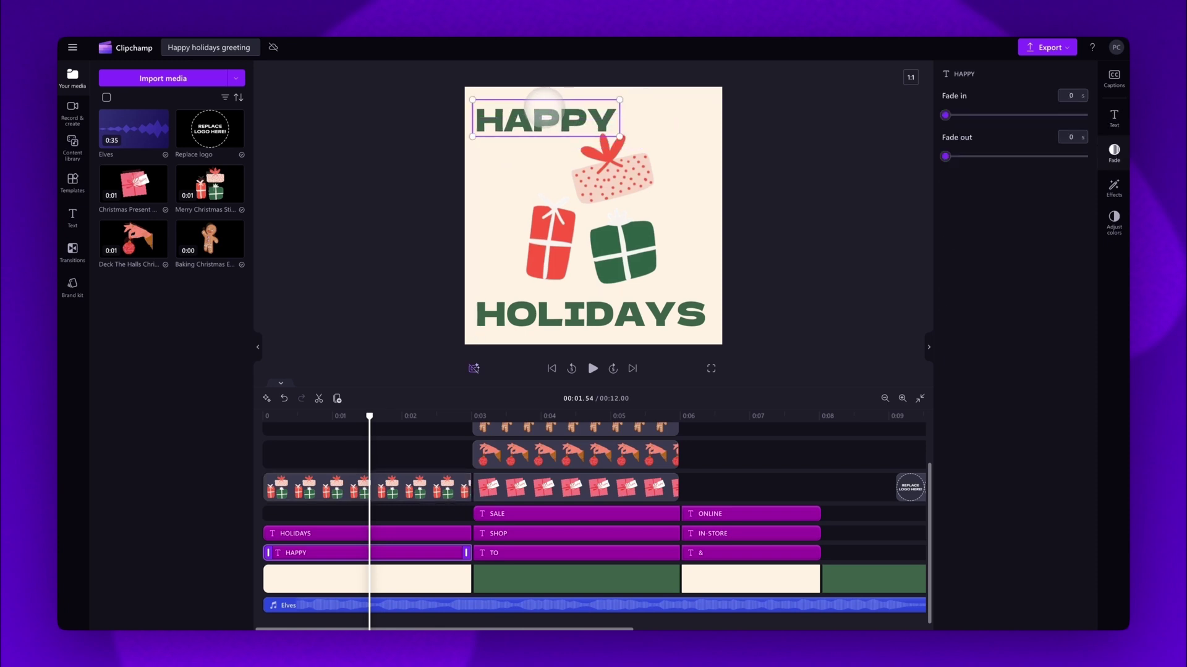
In the second scene, retype TO, SHOP and SALE as LOVE, THE and SMITHS
drag(369, 415, 567, 452)
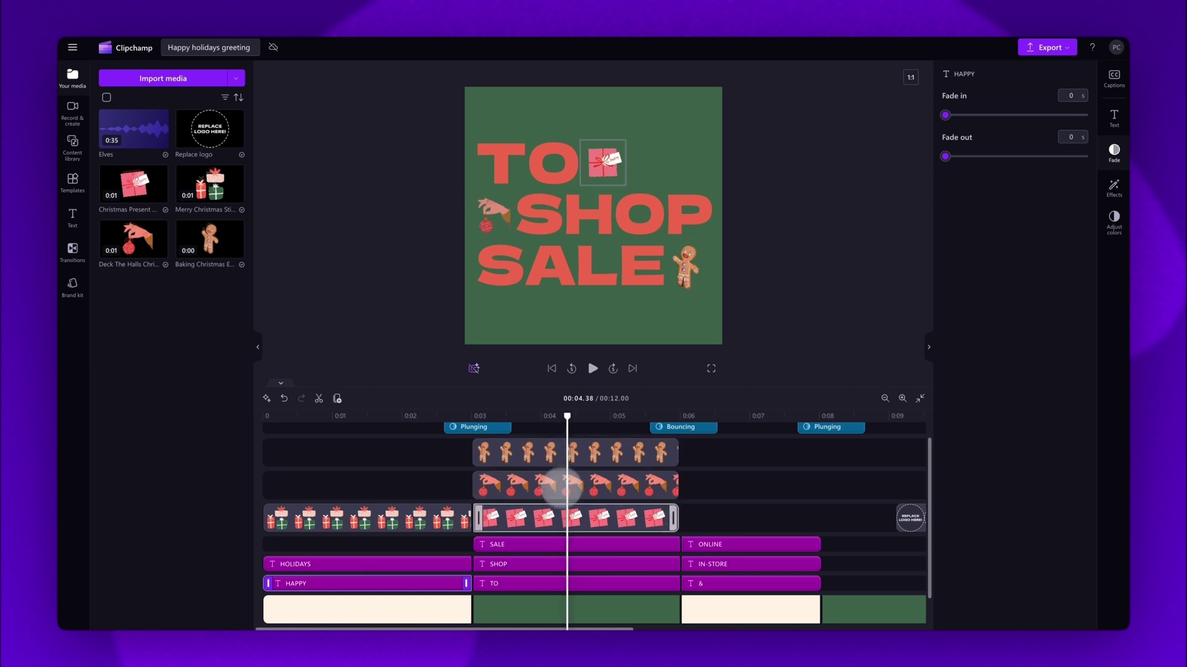
click(576, 581)
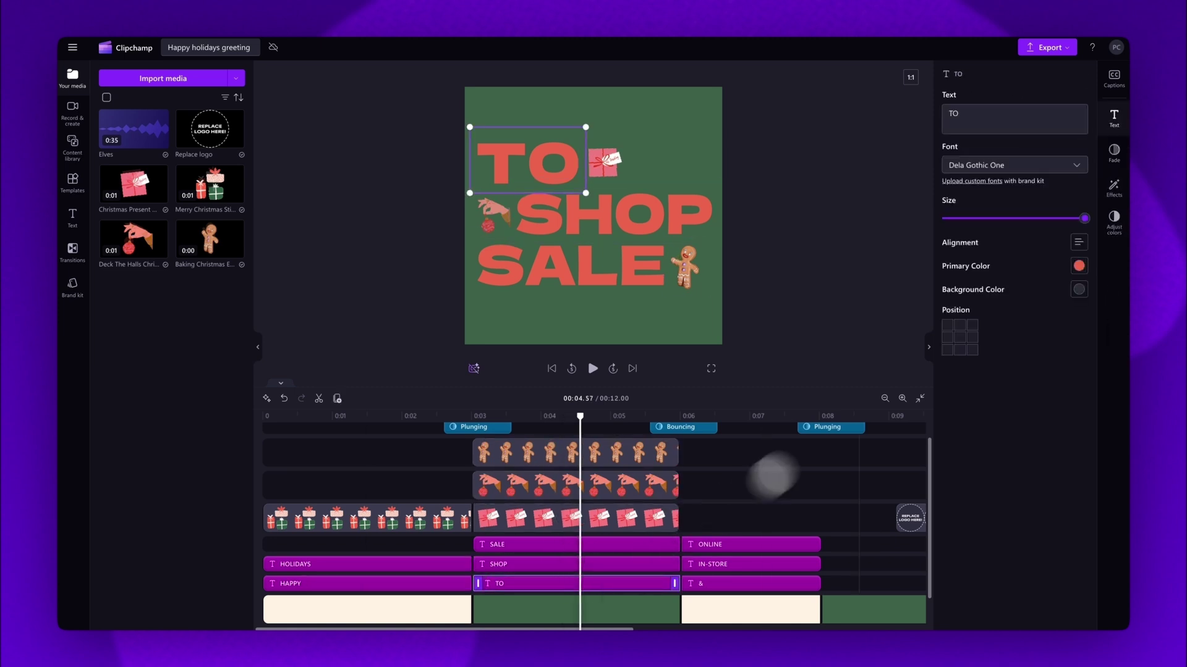
text(LOVE)
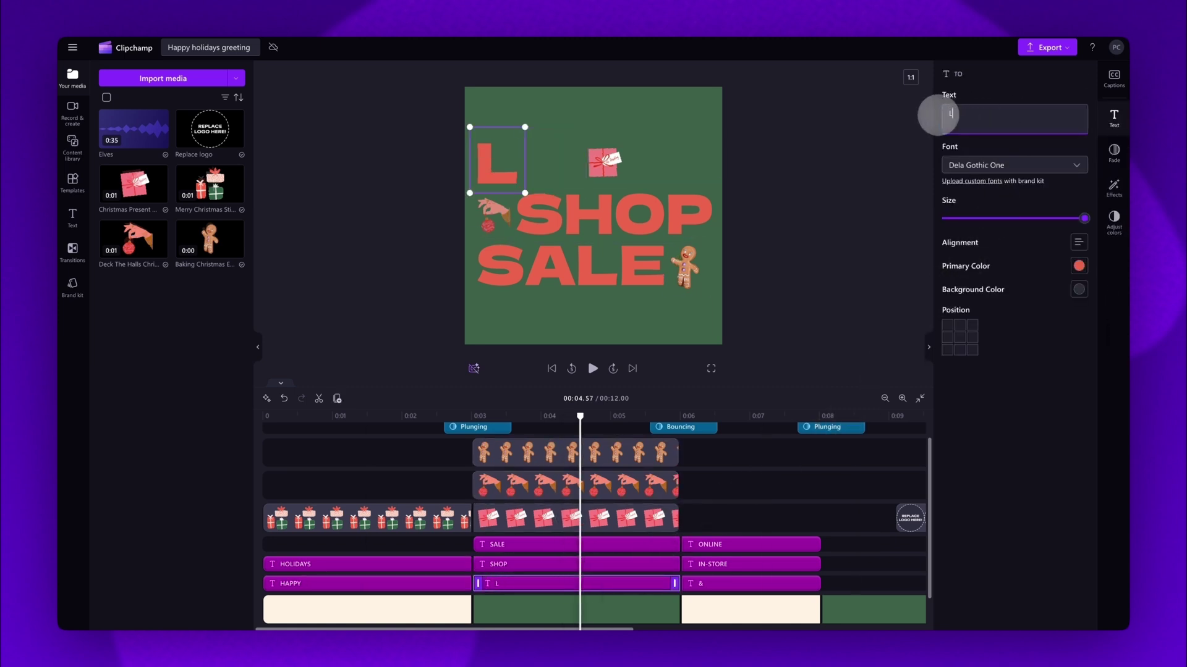
click(648, 552)
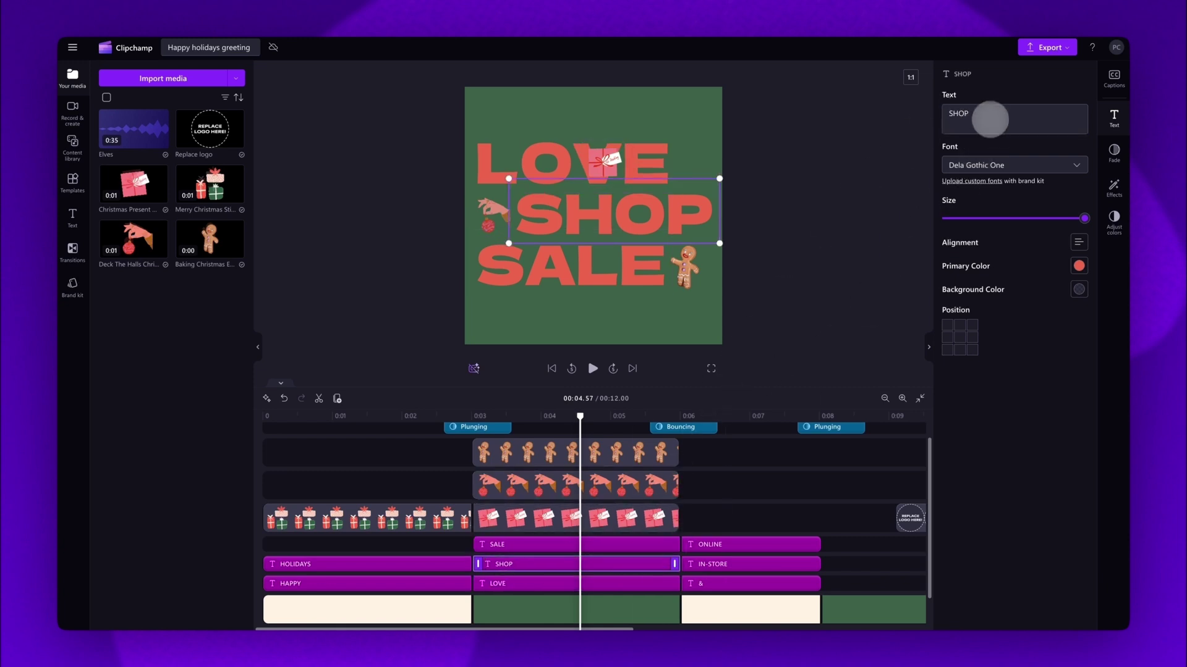
text(THE)
click(621, 545)
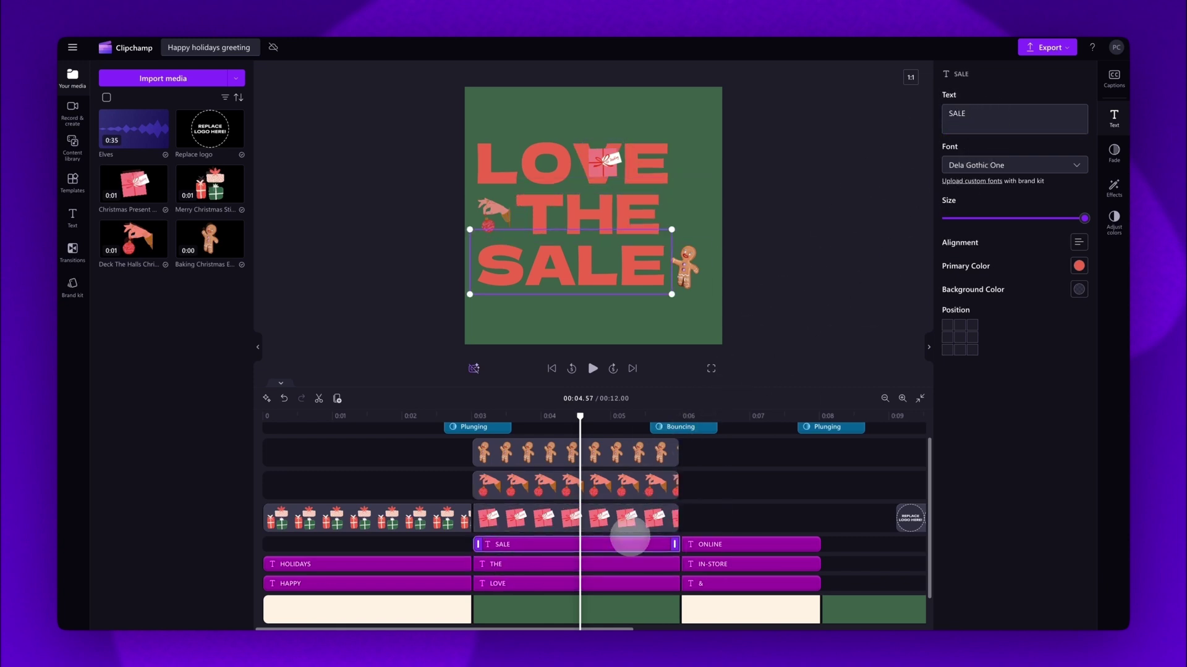
click(969, 119)
text(SMITHS)
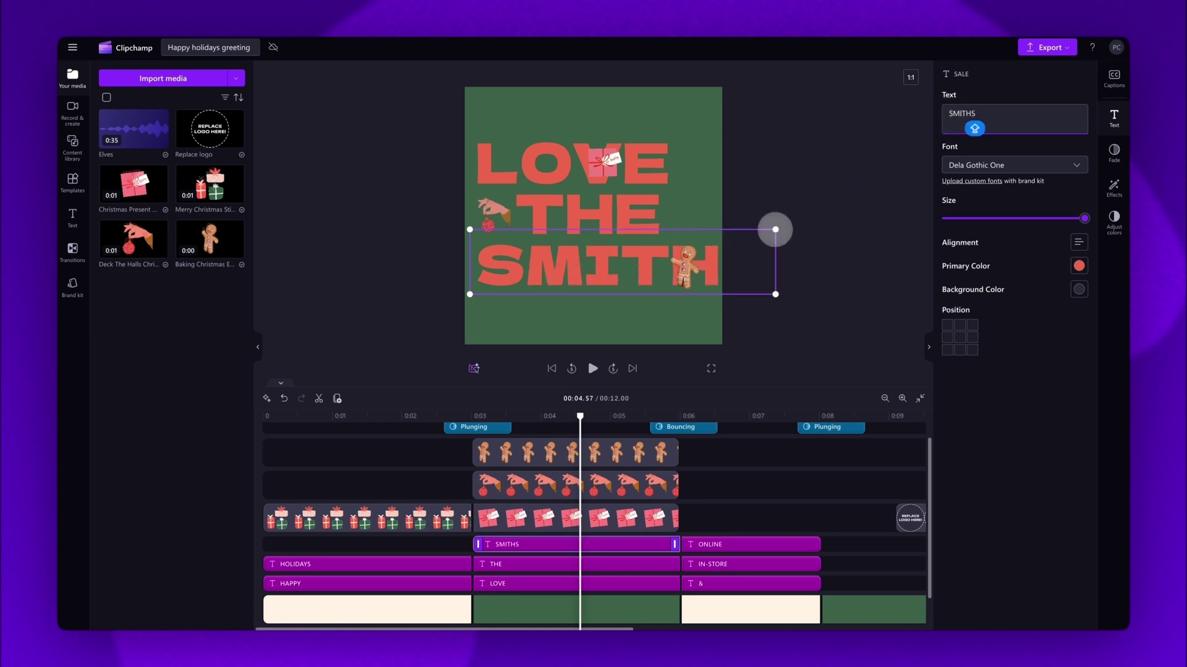
Resize and reposition LOVE, THE, SMITHS and the gift, hand and gingerbread stickers to fit
drag(775, 229, 683, 256)
drag(650, 192, 593, 226)
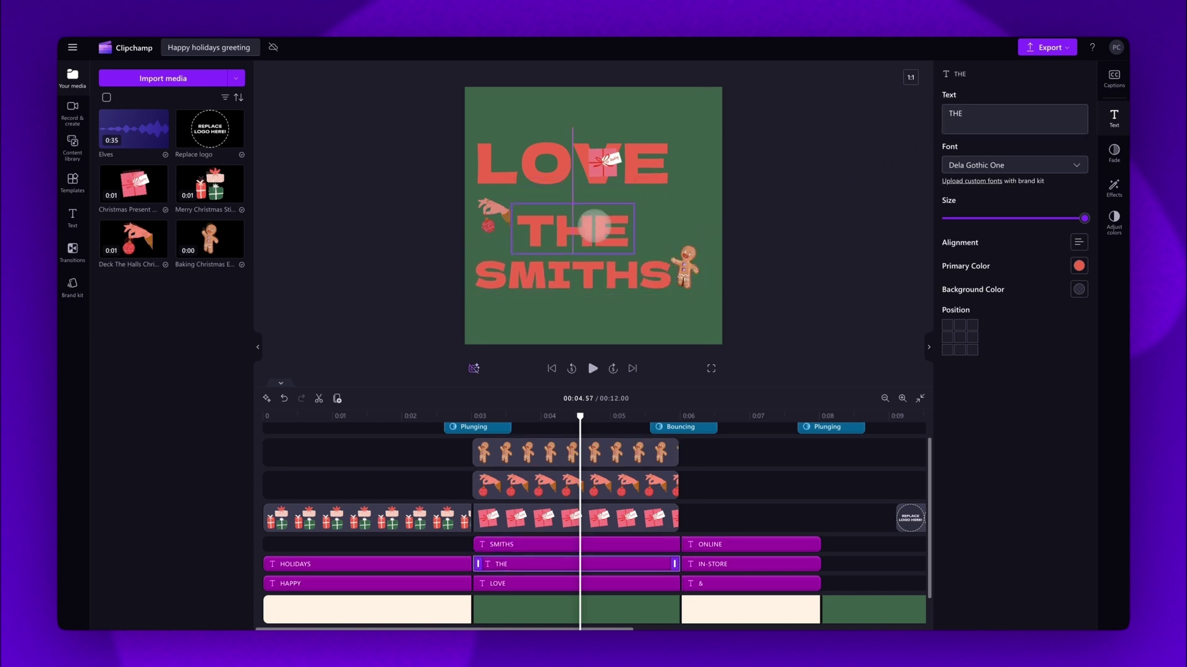
click(643, 174)
drag(670, 139, 604, 155)
drag(559, 232, 596, 204)
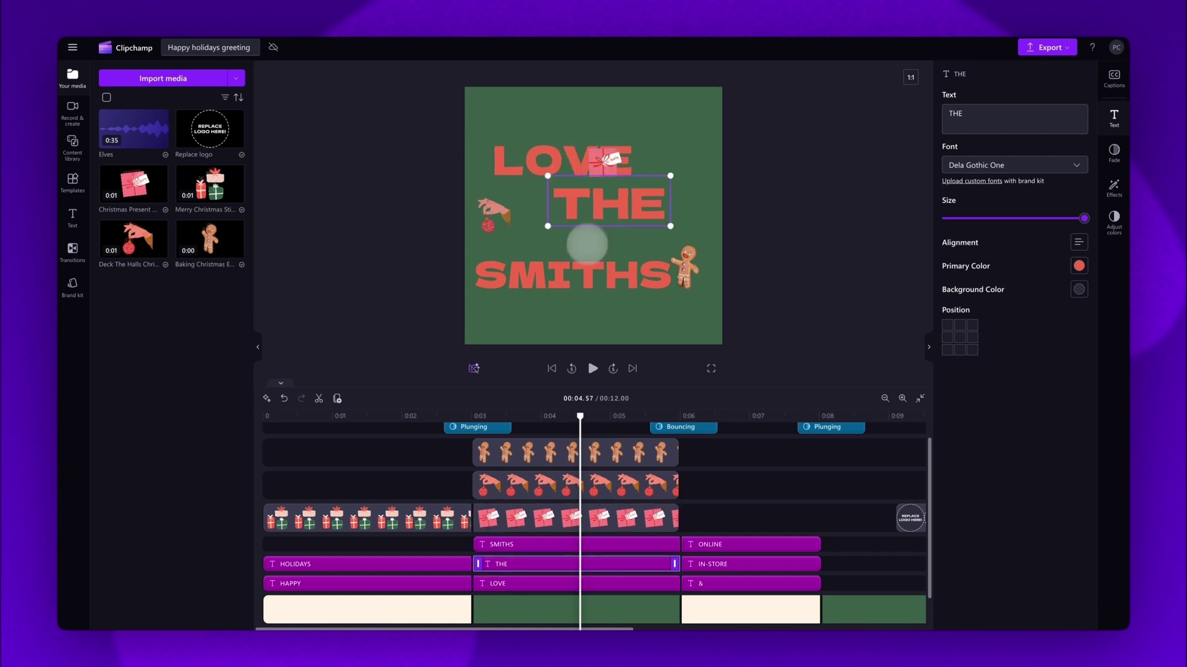
drag(587, 272, 609, 246)
drag(603, 157, 646, 121)
drag(492, 211, 522, 201)
drag(687, 275, 690, 282)
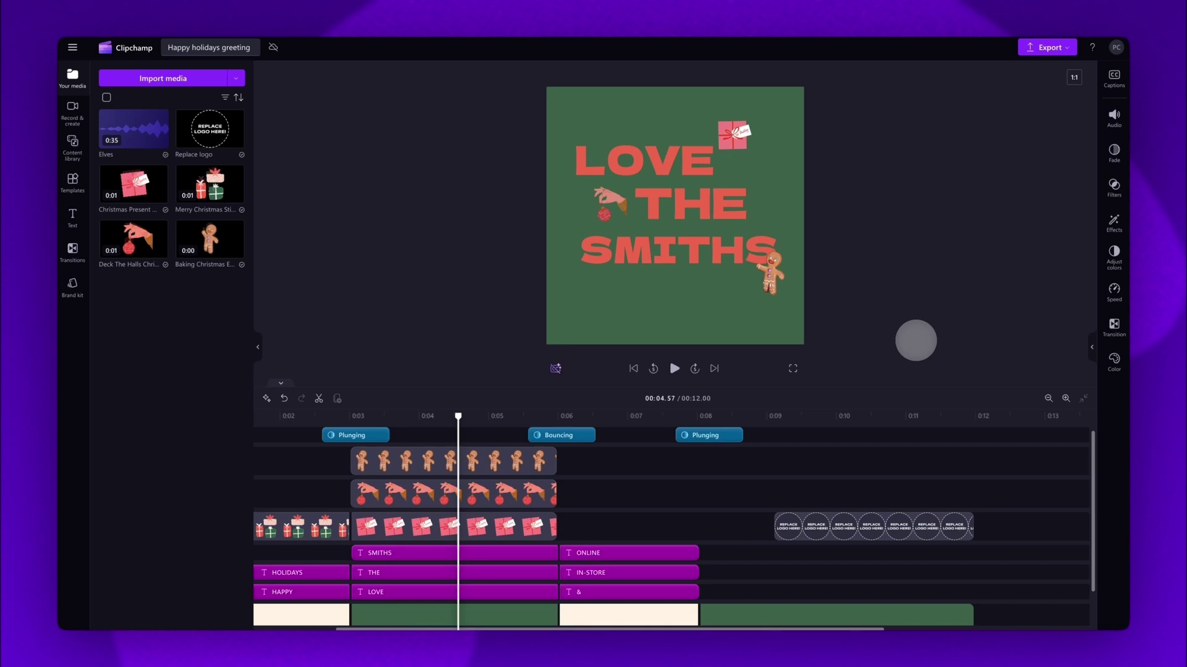
Delete the ONLINE, IN-STORE, & text clips and cream background, then slide the green and logo clips left
click(653, 416)
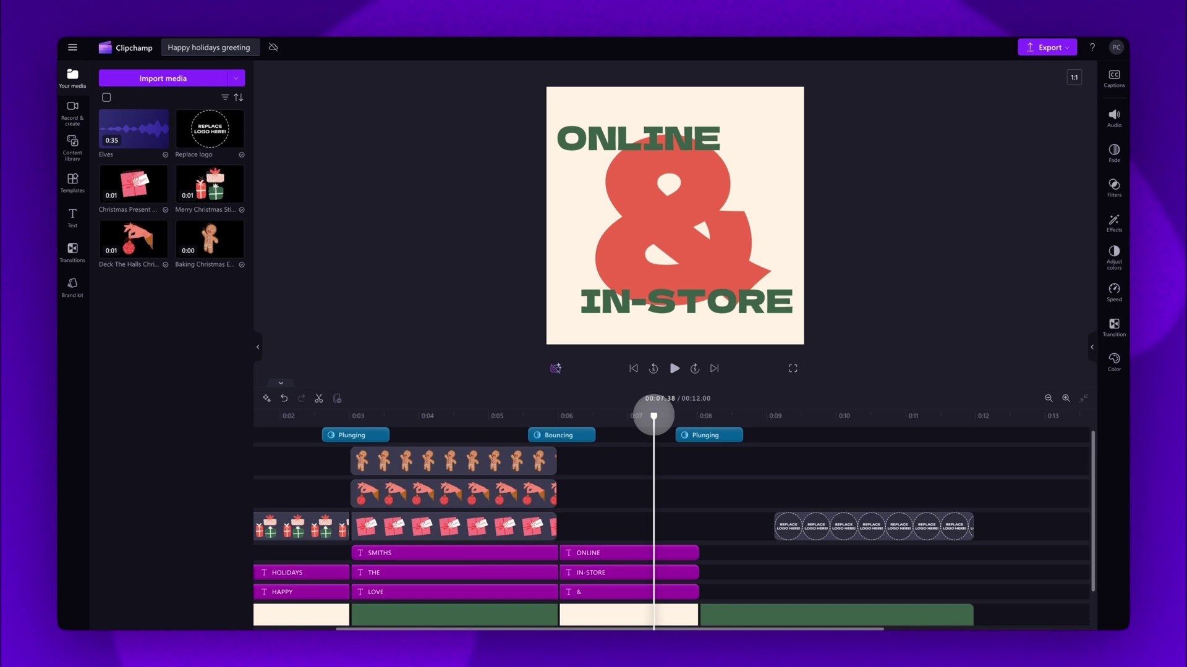
click(617, 552)
shift+click(611, 572)
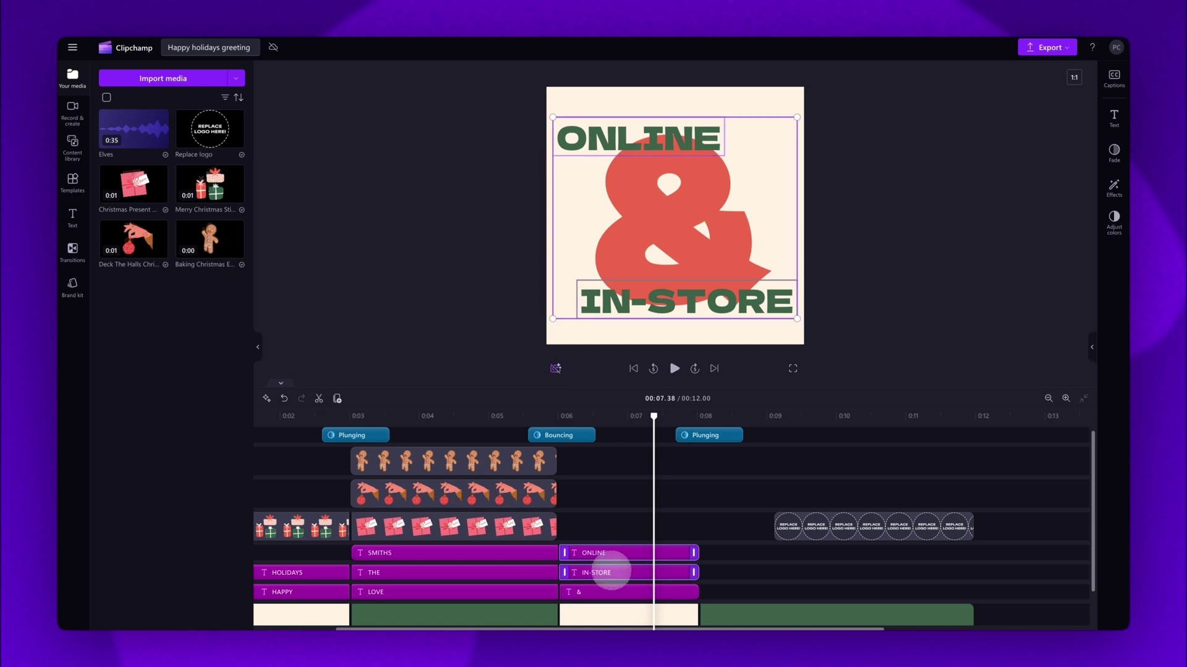
shift+click(615, 592)
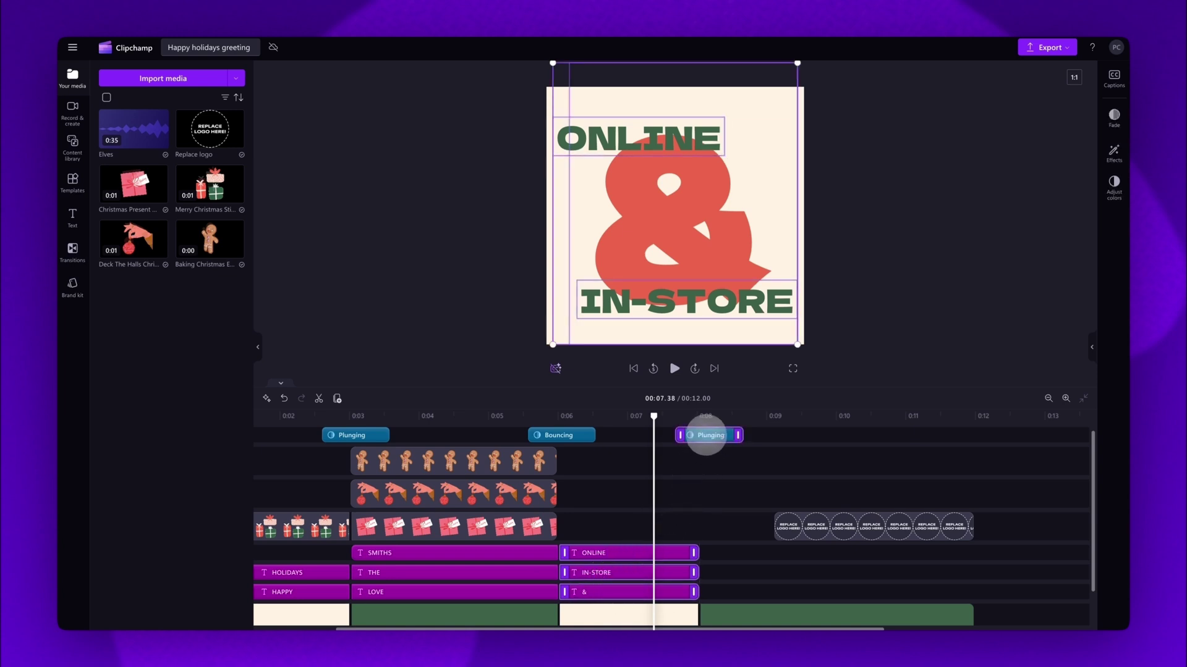
shift+click(626, 610)
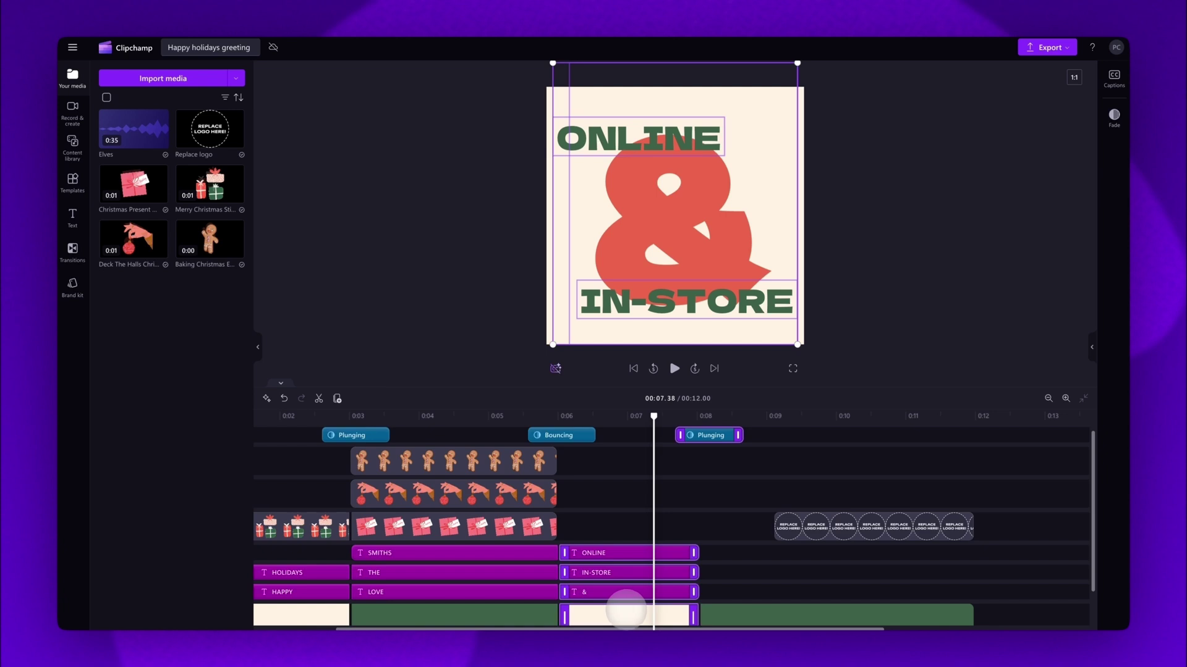
key(Delete)
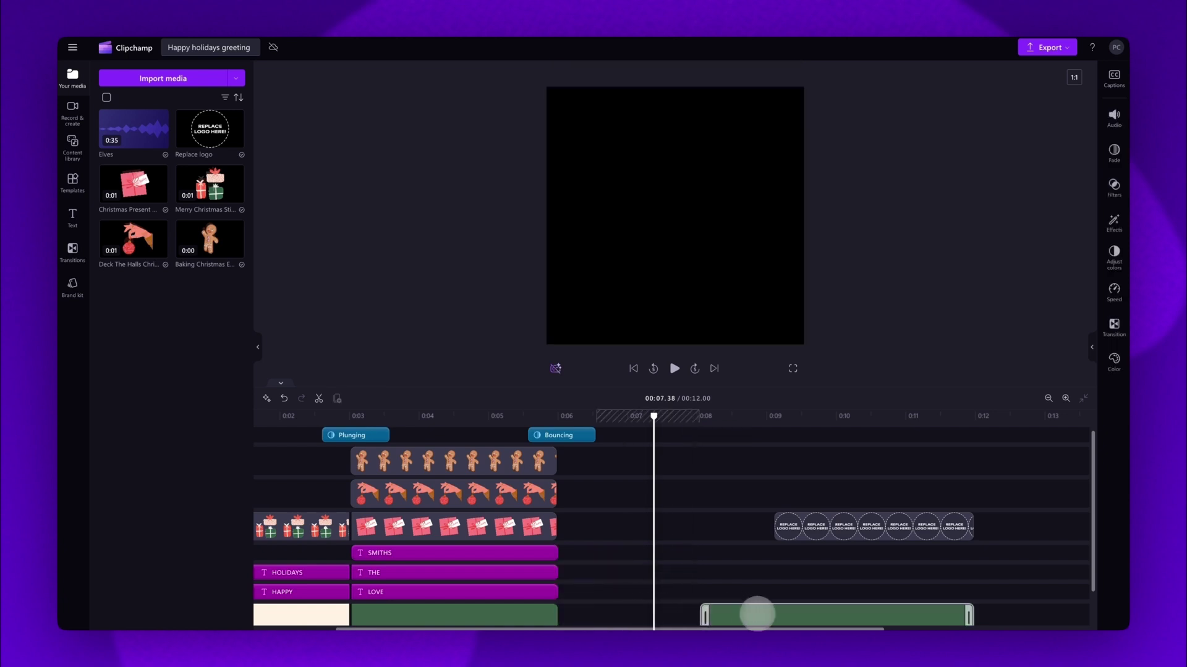
drag(758, 612, 616, 613)
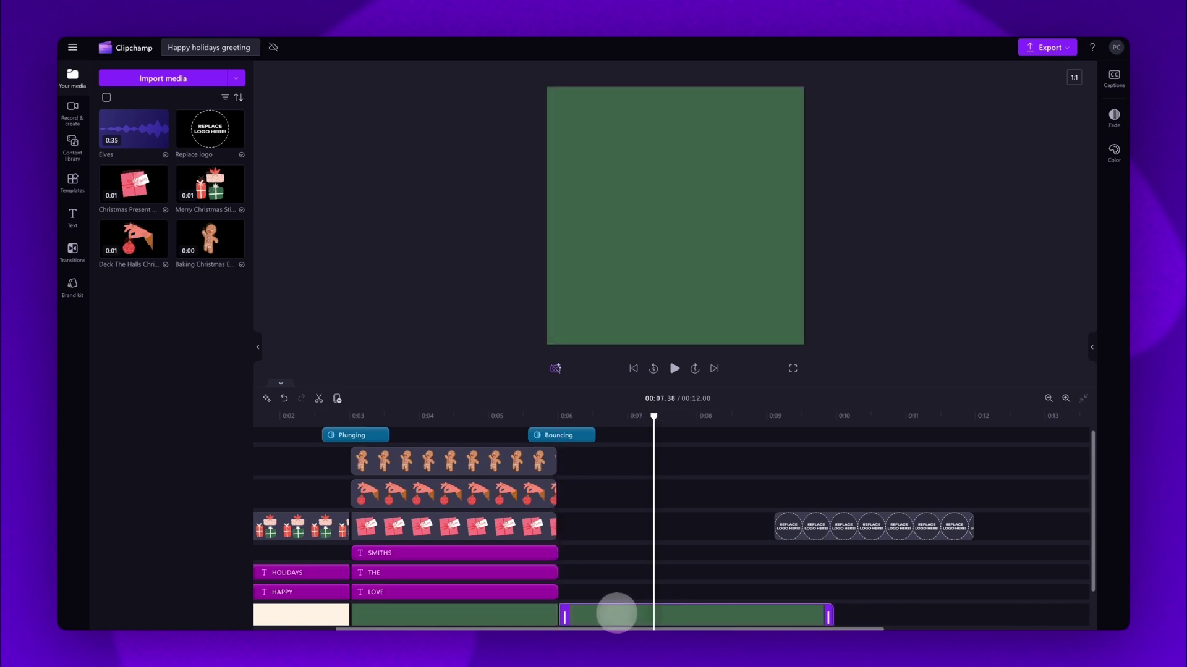
drag(819, 527, 601, 528)
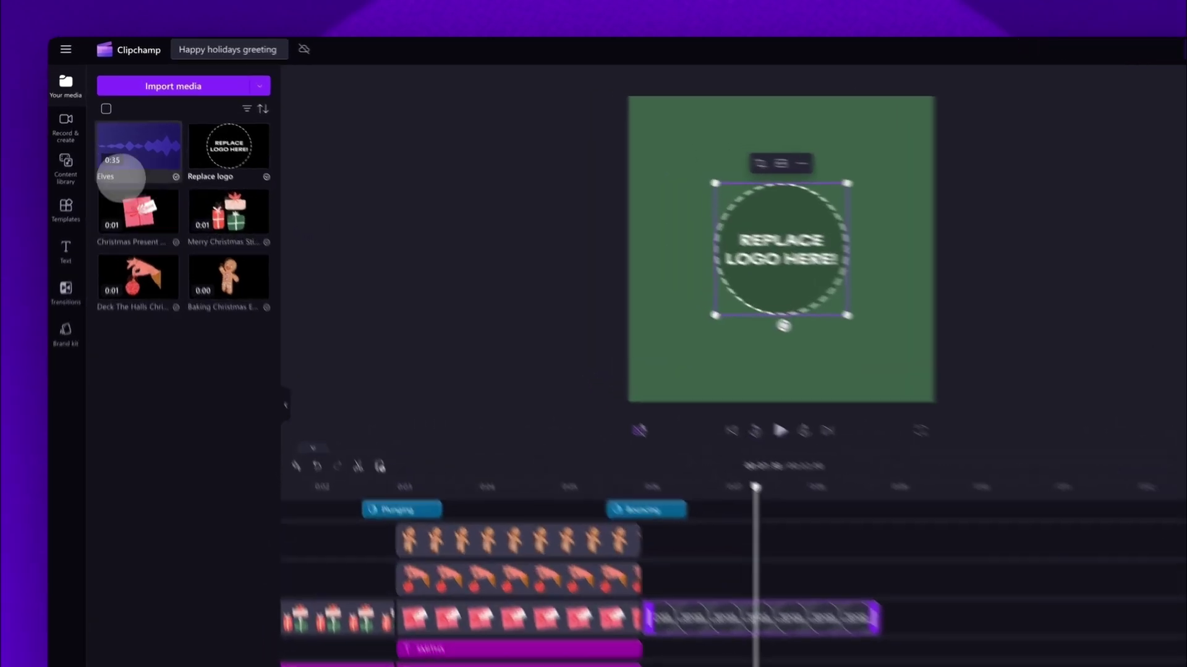
Search the Content library stickers for 'holidays'
click(72, 147)
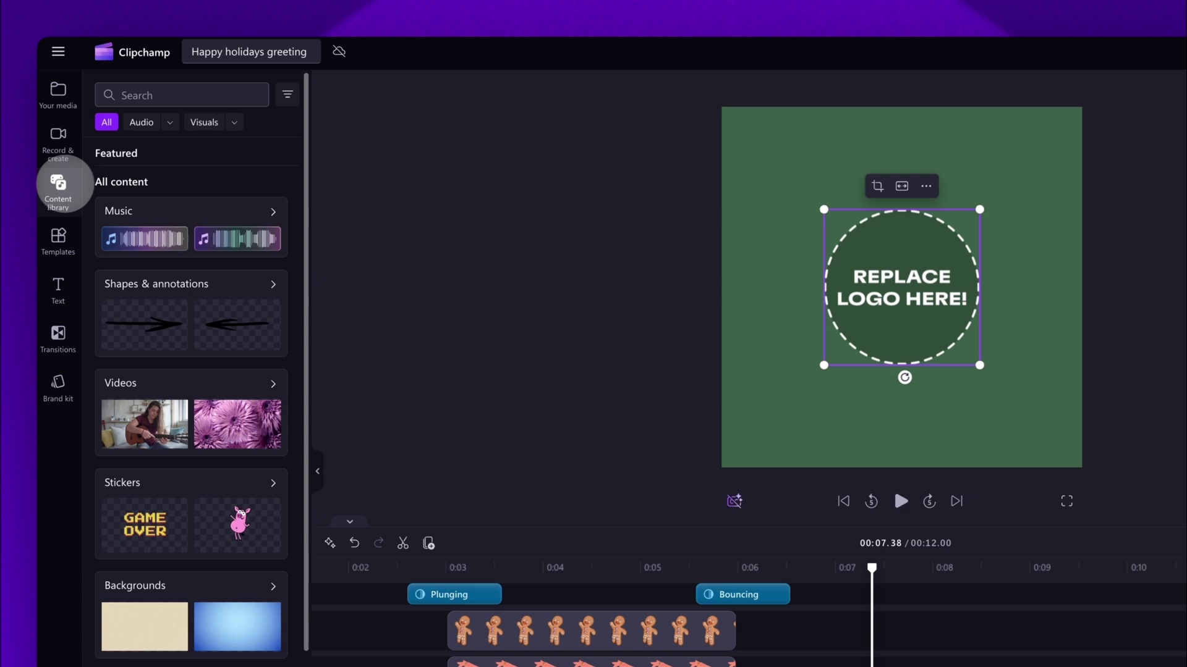
click(232, 123)
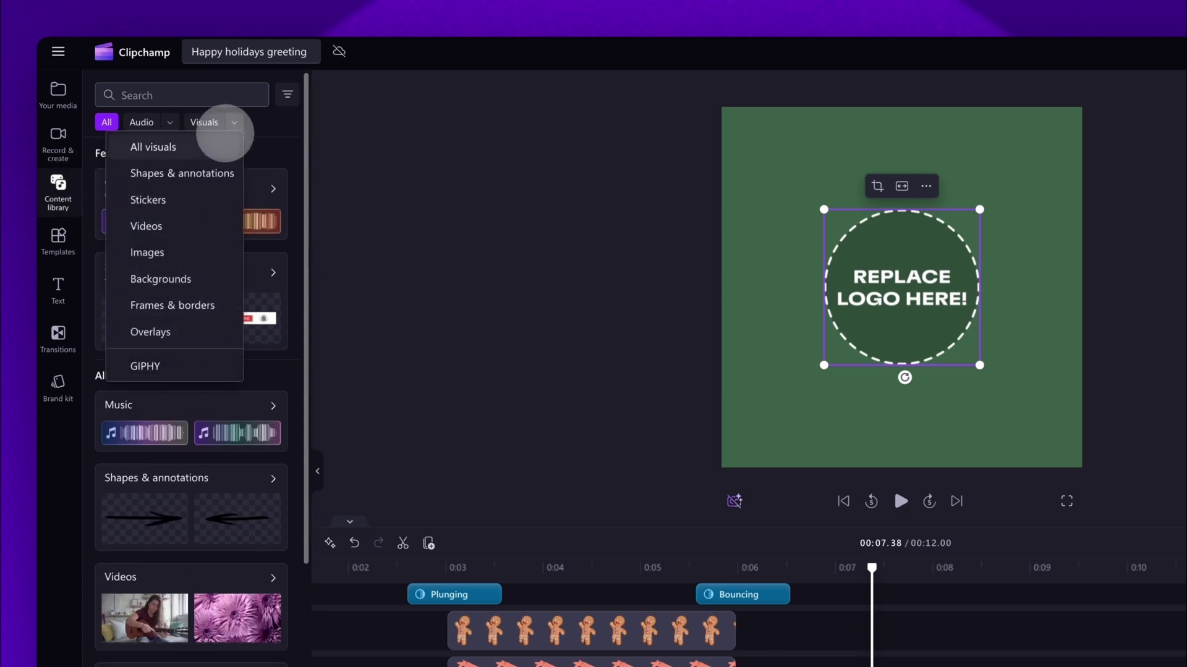
click(152, 198)
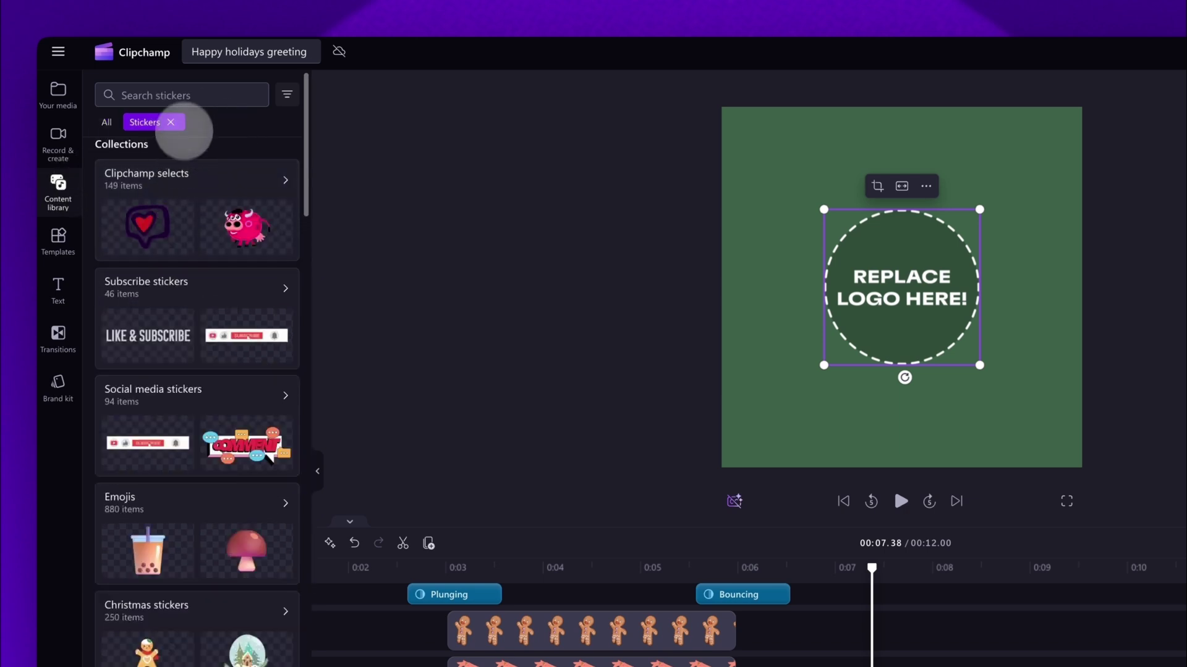
click(178, 96)
text(holidays)
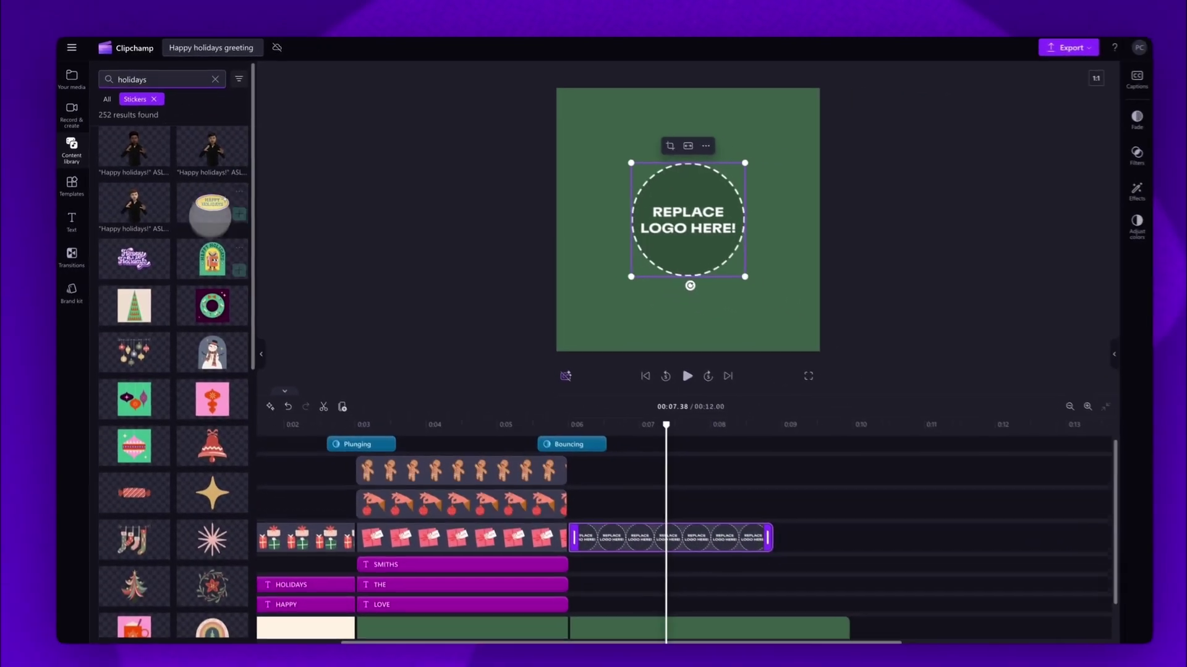
scroll(241, 317, down, 10)
scroll(218, 270, down, 10)
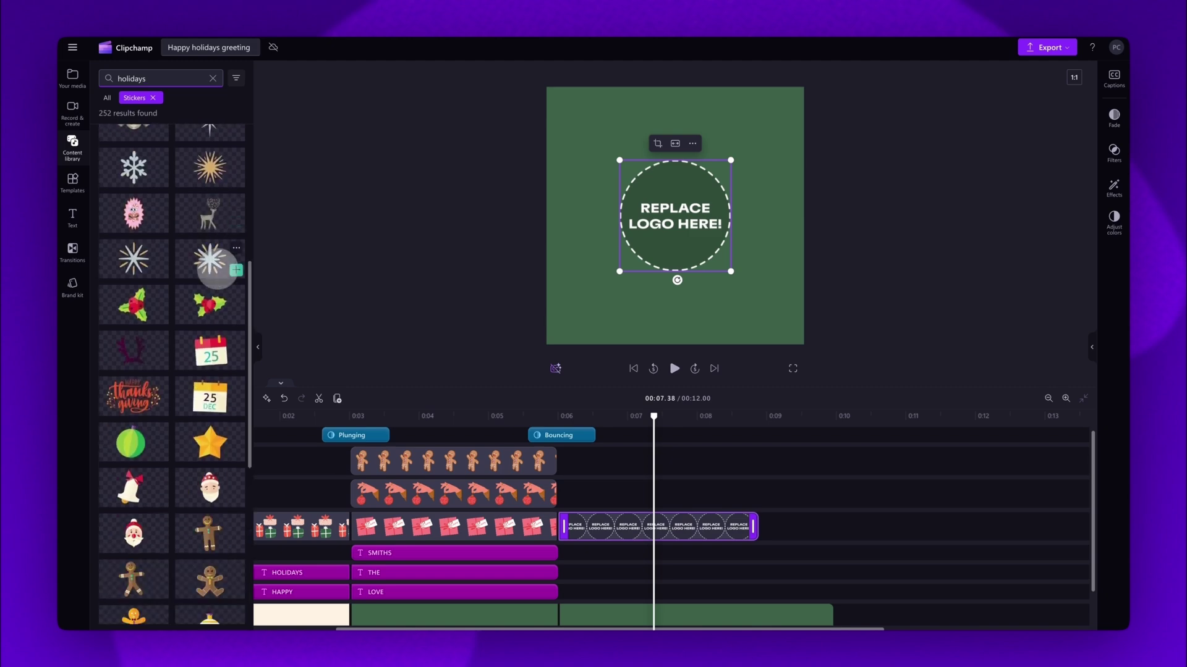
Replace the 'REPLACE LOGO HERE!' clip with a gingerbread man sticker and play the video from the start
drag(209, 224, 626, 542)
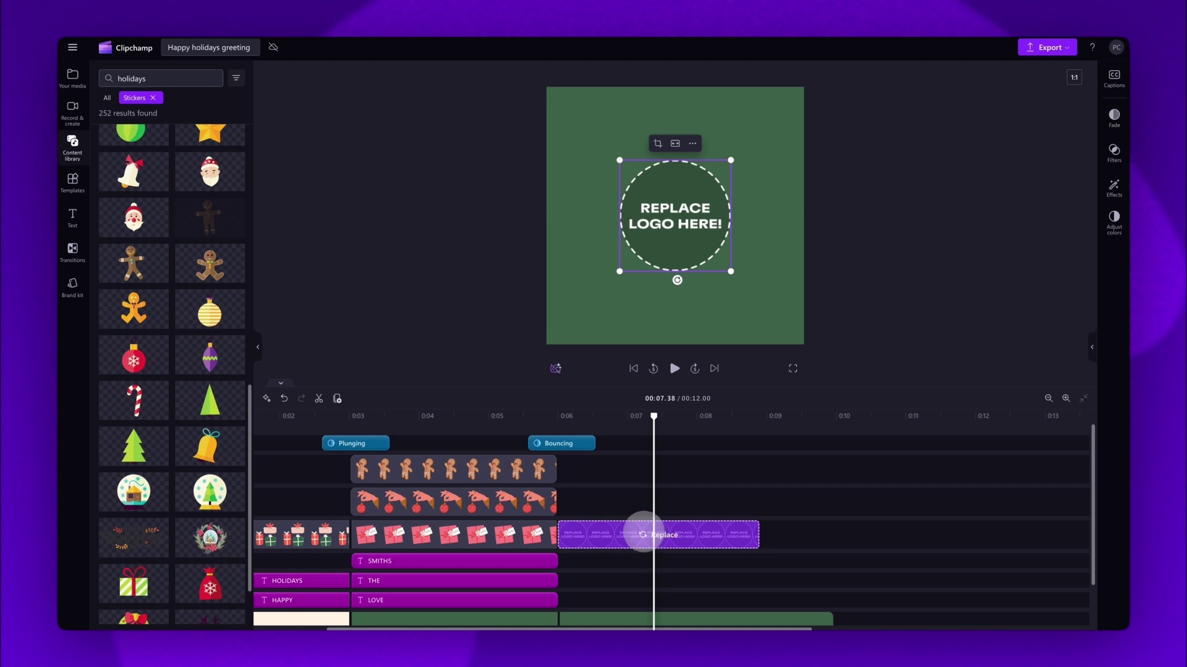
drag(643, 533, 643, 532)
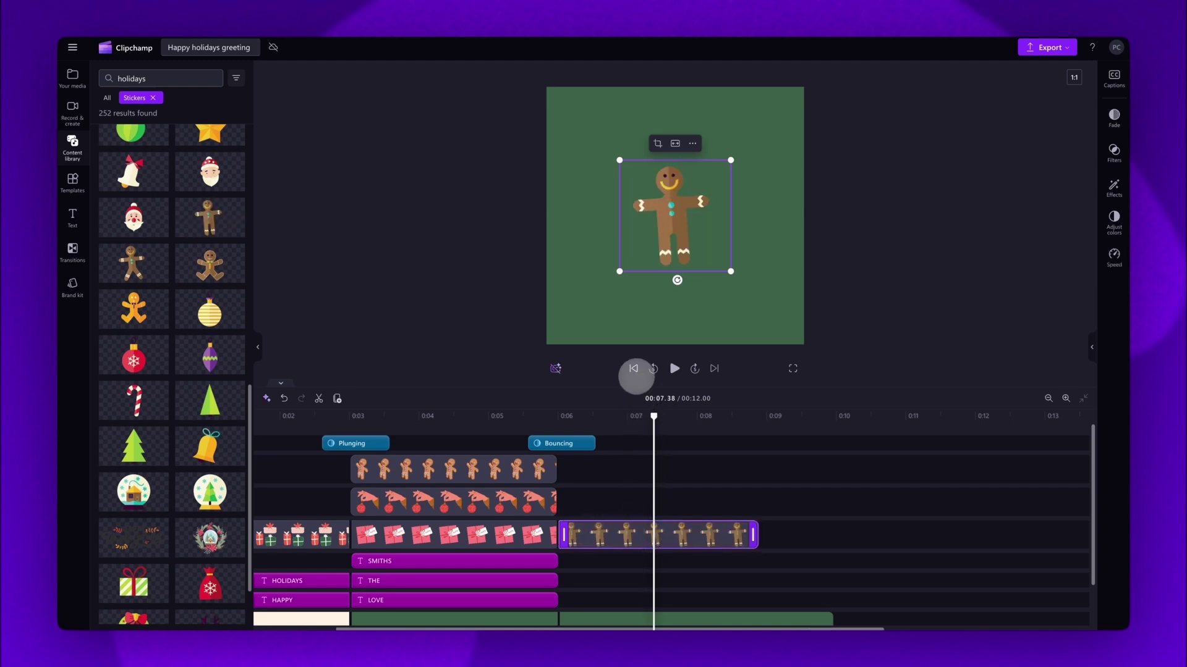
click(633, 368)
click(674, 369)
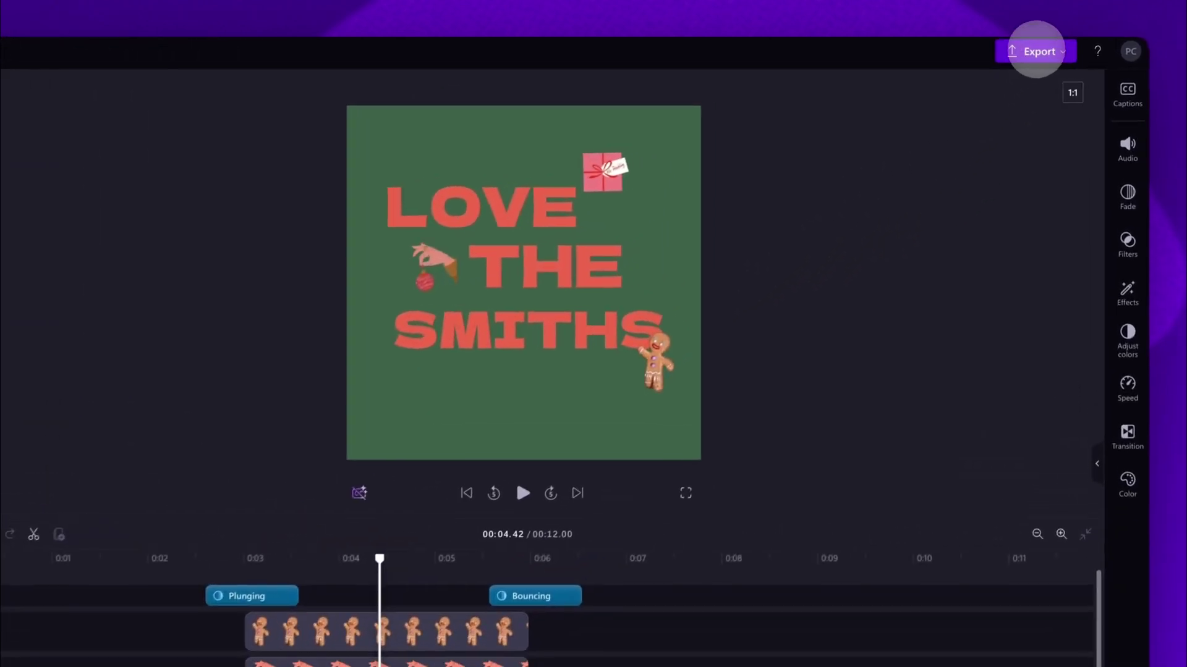
Export the greeting at 1080p and download the MP4
click(1032, 51)
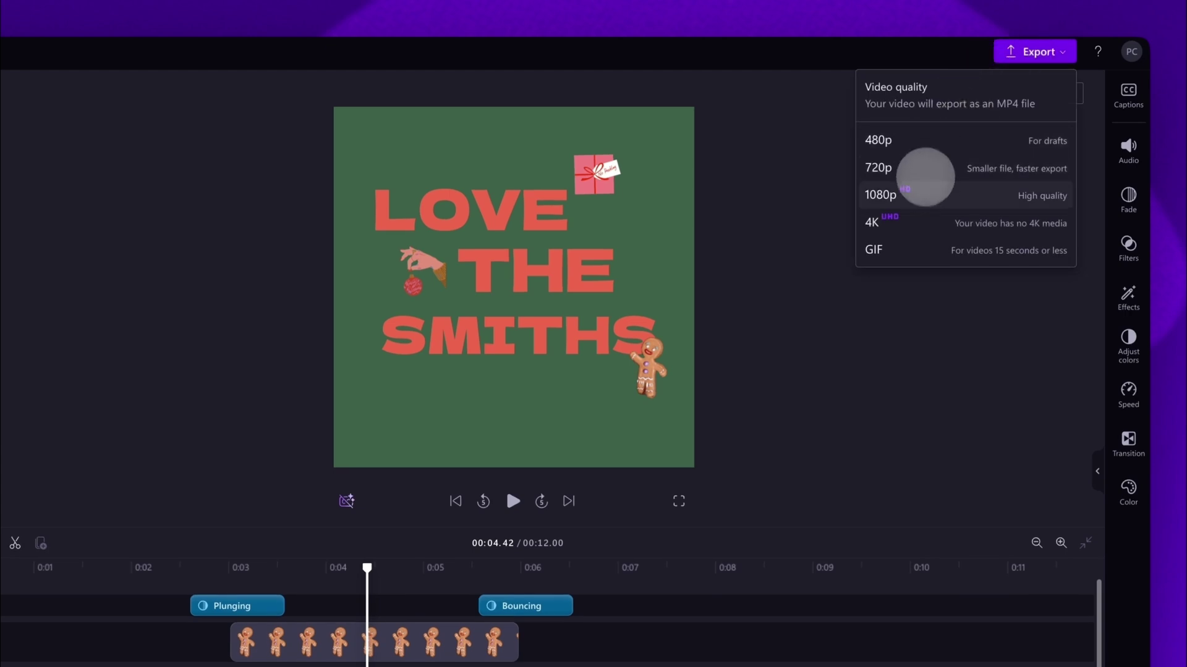
click(924, 191)
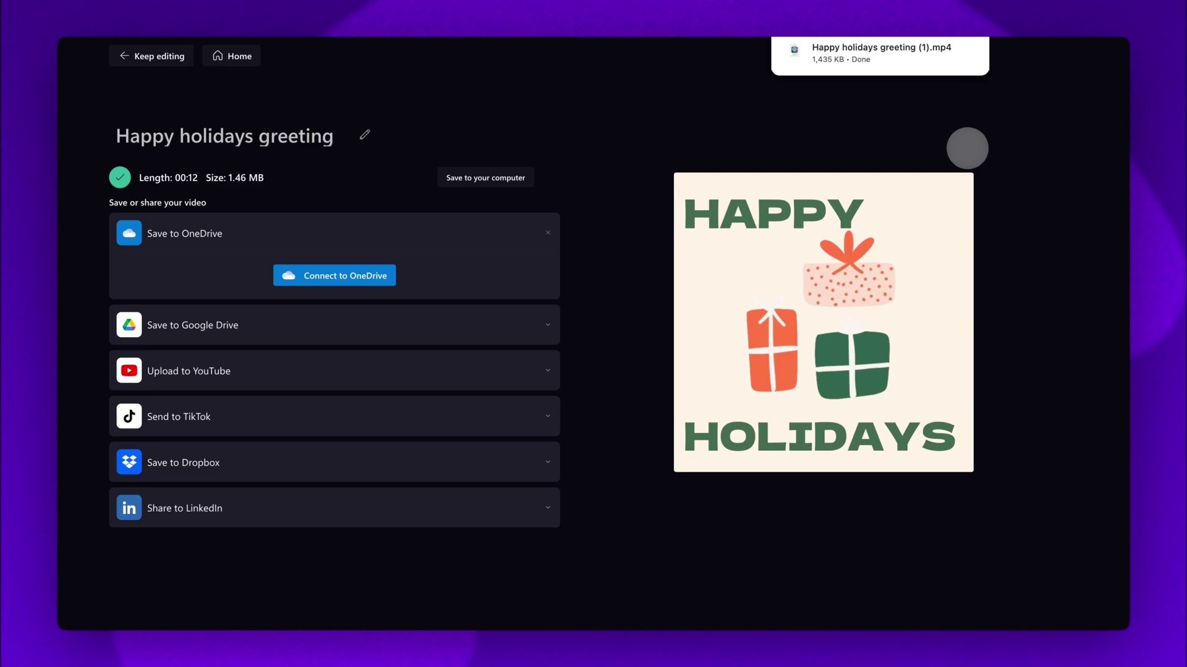
mouse_move(889, 58)
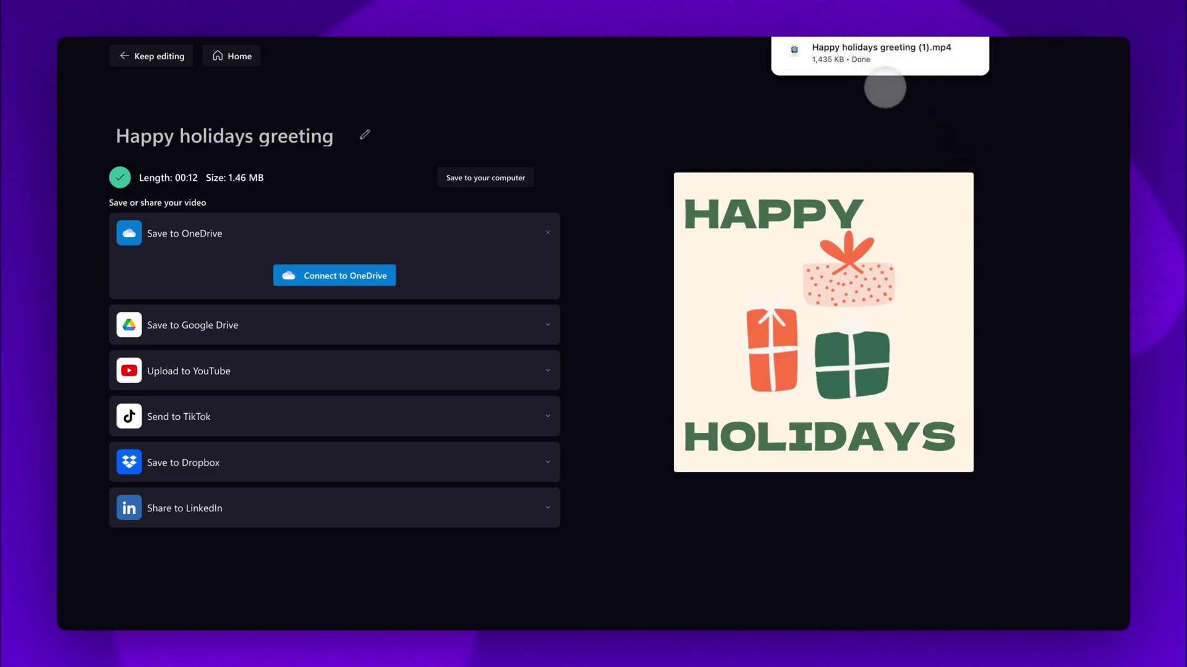